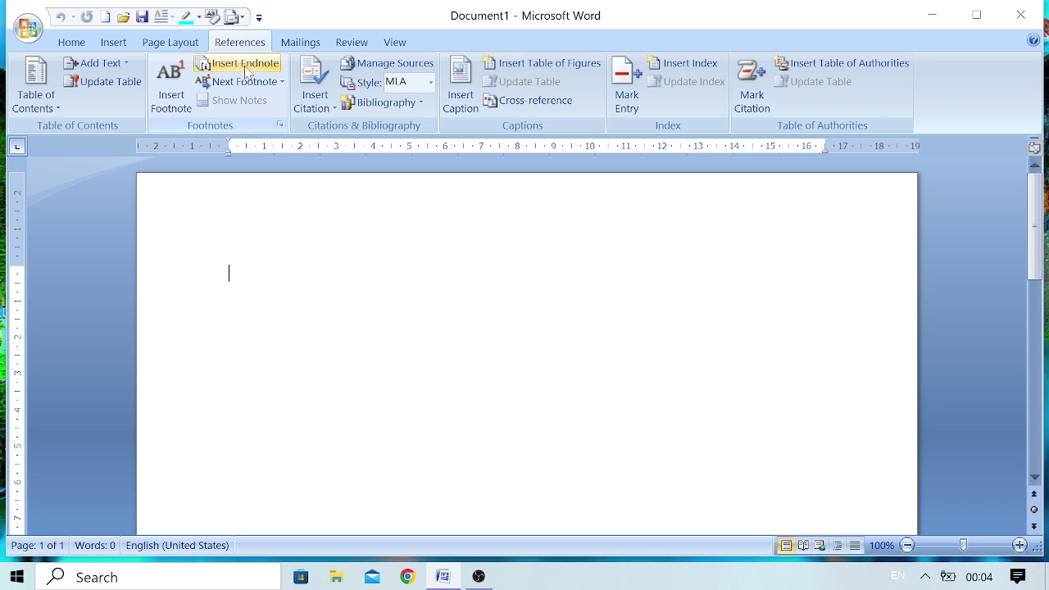
Step: Fill the blank document with sample paragraphs using =rand()
type("=rand()")
key("Return")
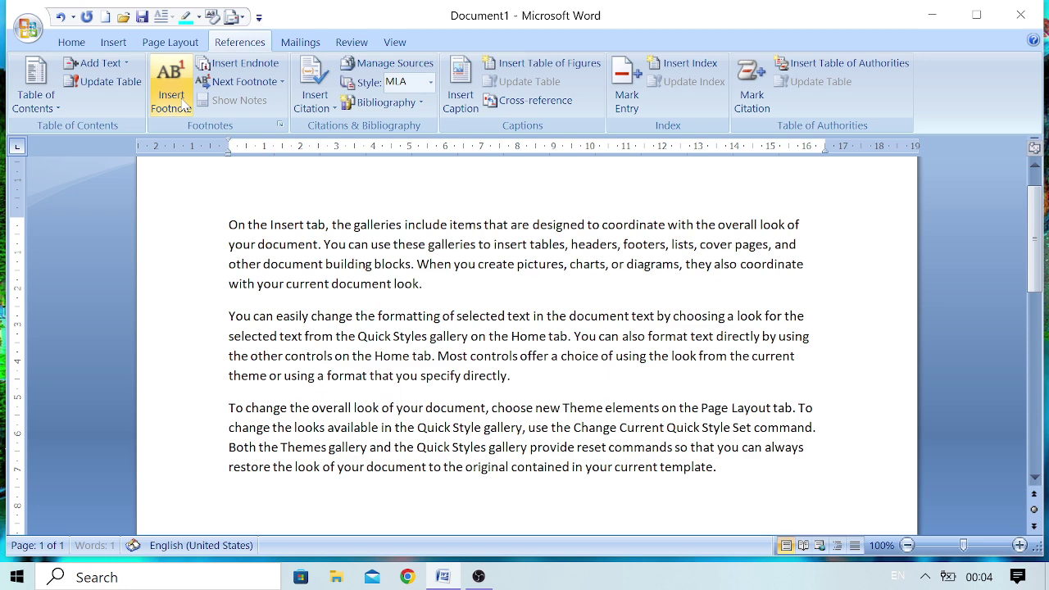
left_click(172, 96)
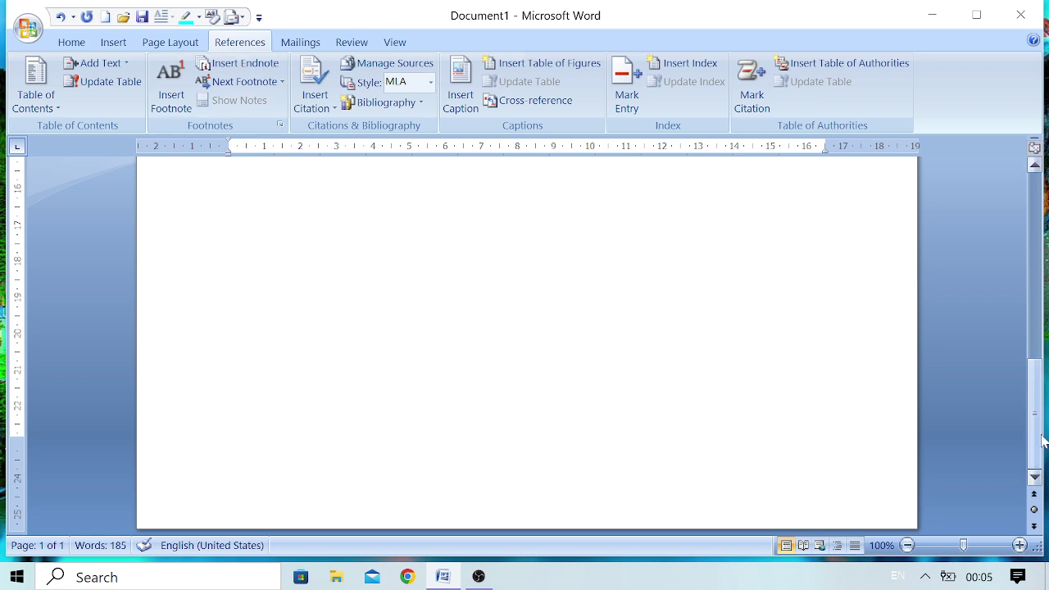
left_click_drag(1042, 441, 1043, 282)
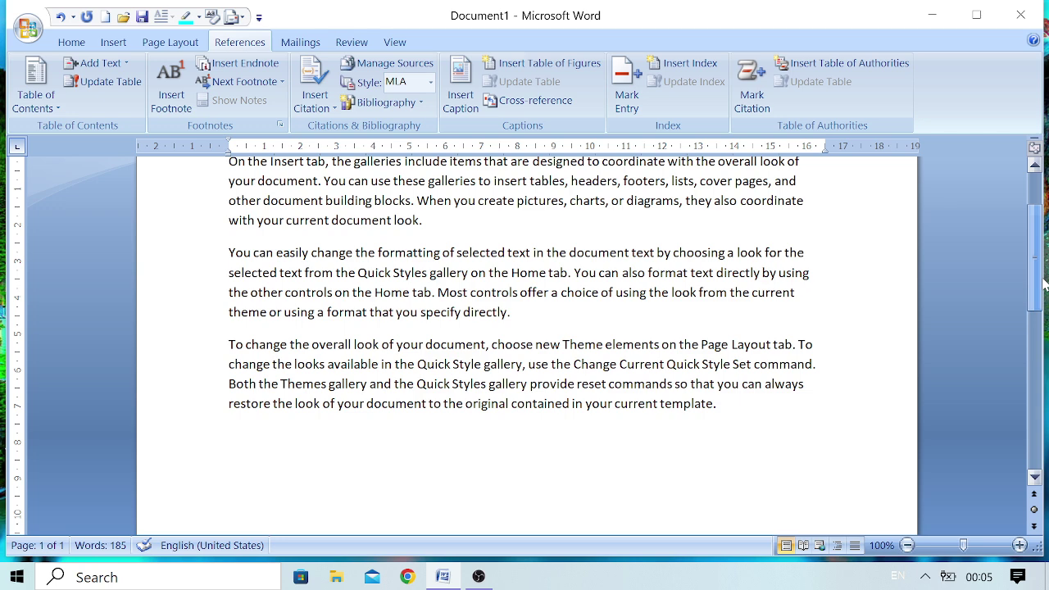
scroll(1043, 282, "up", 1)
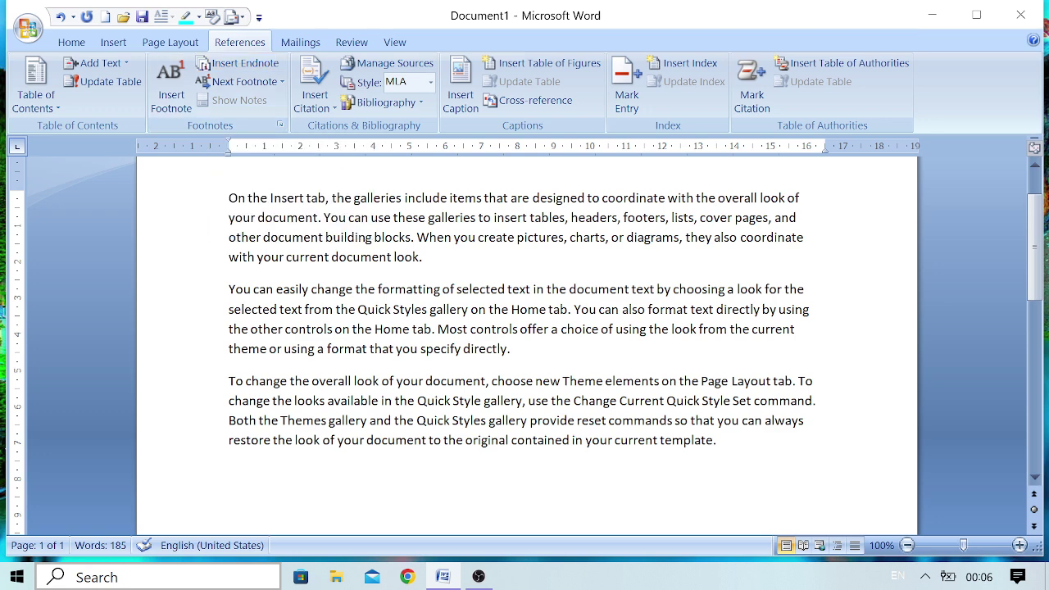
Step: Insert a footnote reading "Image" on the word "galleries" in the first paragraph and check its reference mark
left_click_drag(402, 199, 373, 198)
left_click(179, 103)
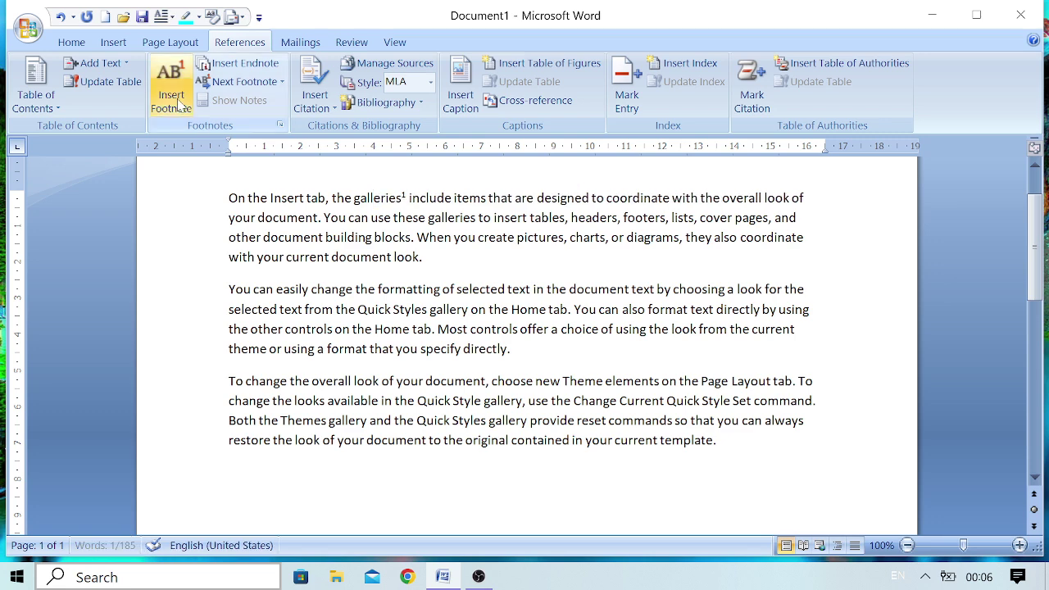
left_click(171, 90)
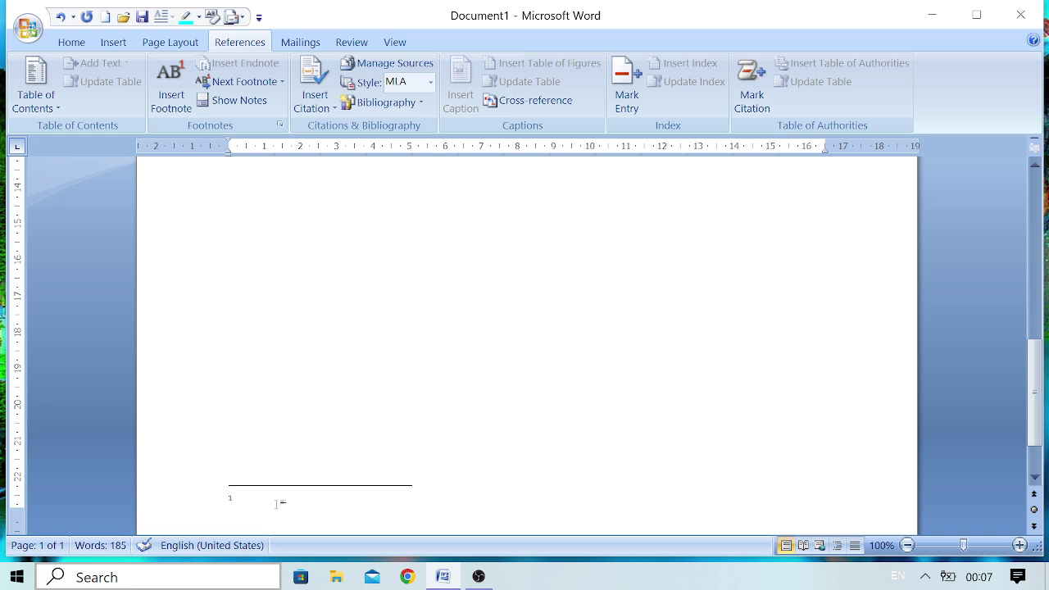
left_click_drag(1034, 393, 1045, 238)
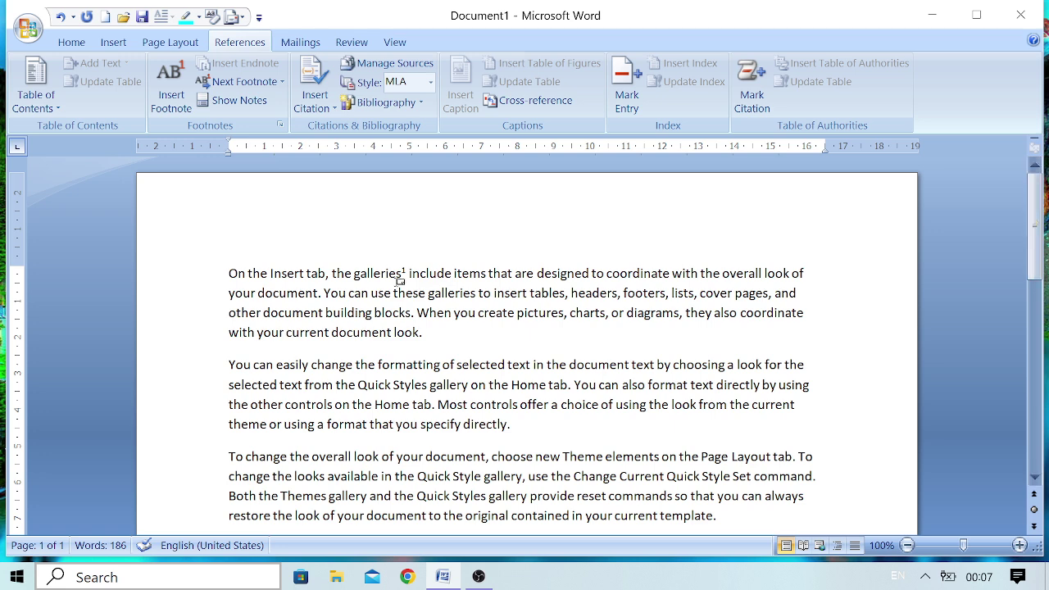
mouse_move(402, 272)
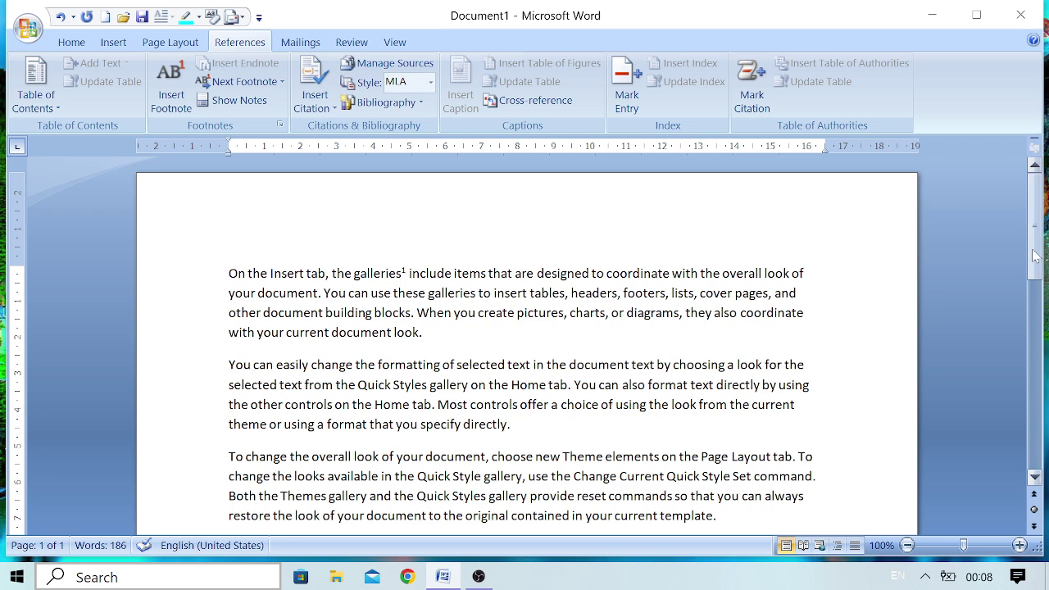
left_click_drag(1034, 256, 1041, 439)
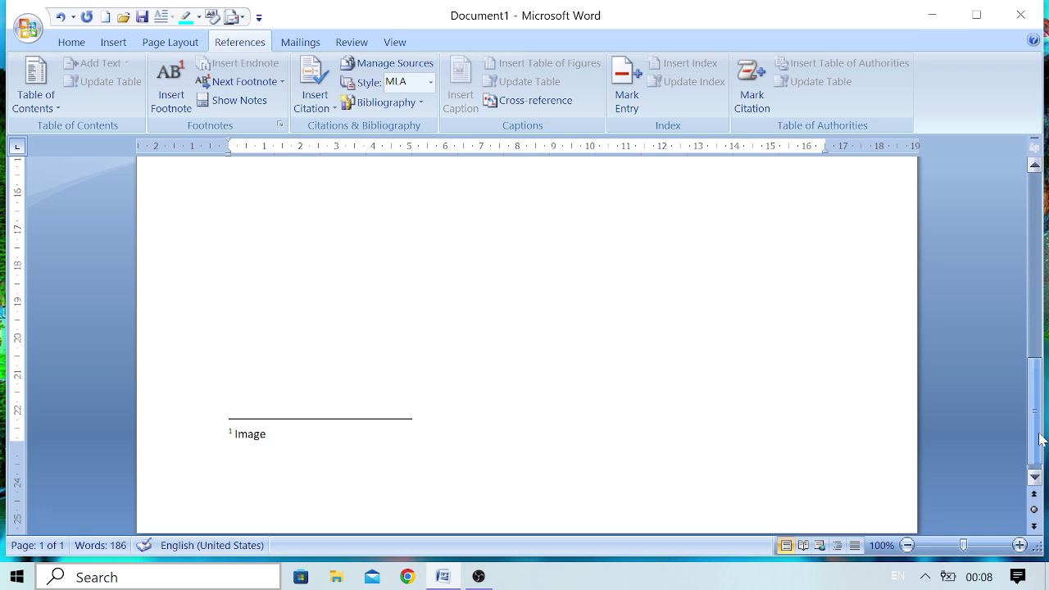
Step: Insert a footnote reading "Select" on the word "choosing" in the second paragraph
key("ctrl+Home")
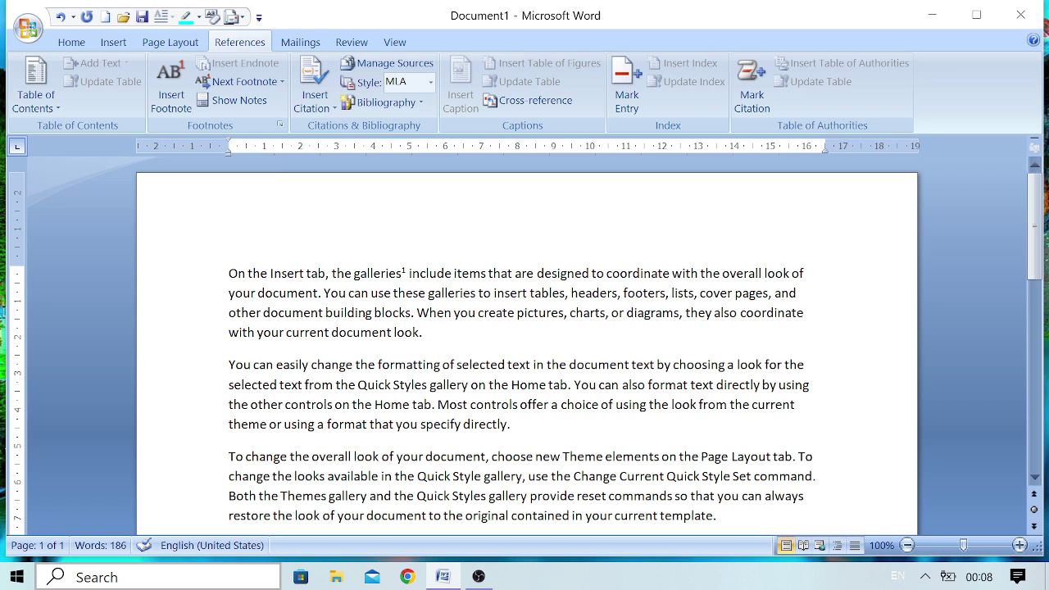
left_click_drag(724, 366, 687, 365)
key("shift+Left")
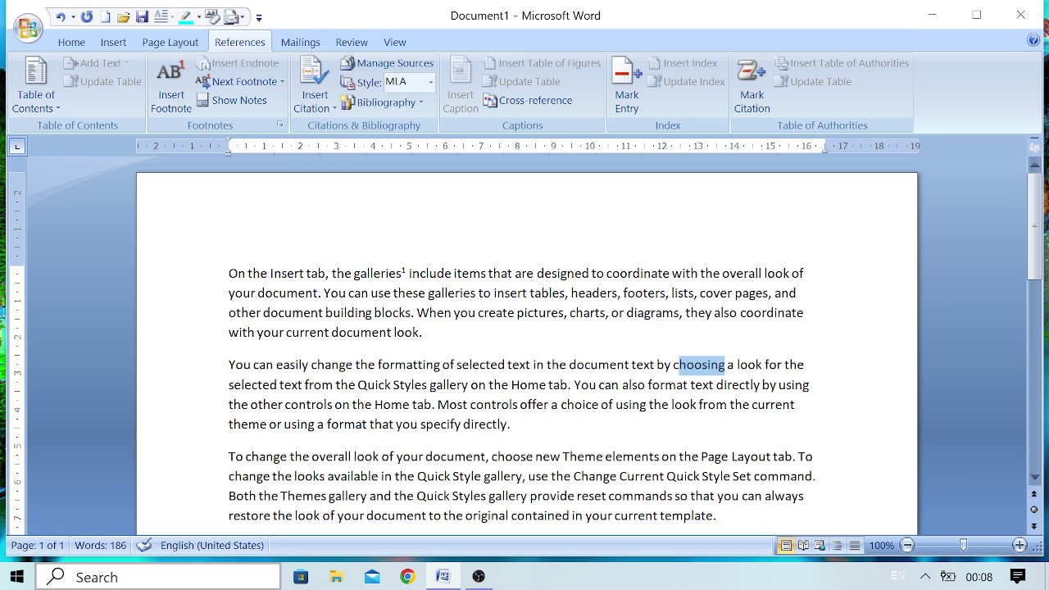
key("shift+Left")
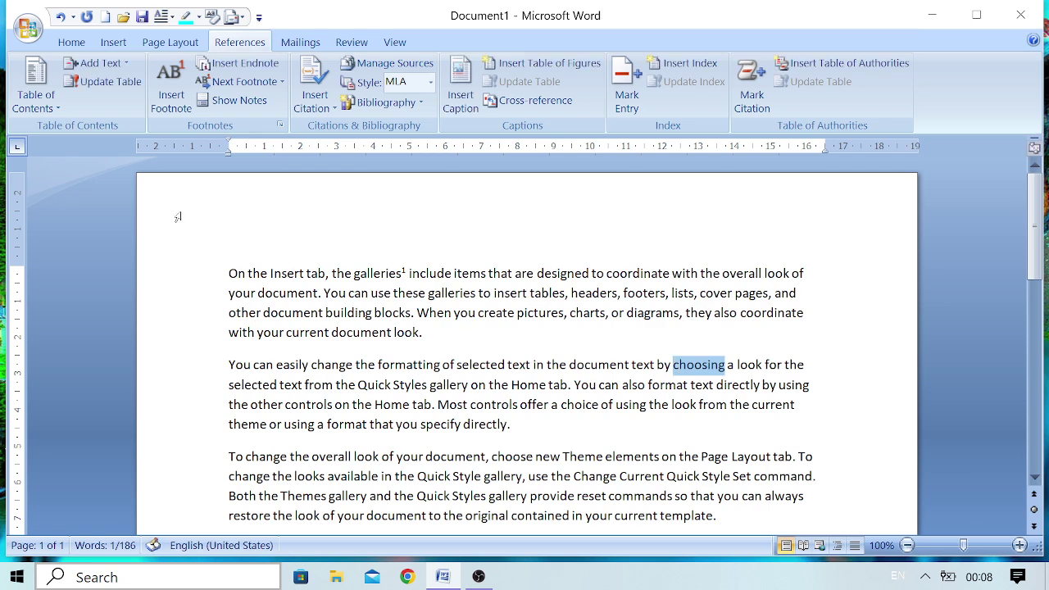
left_click(172, 96)
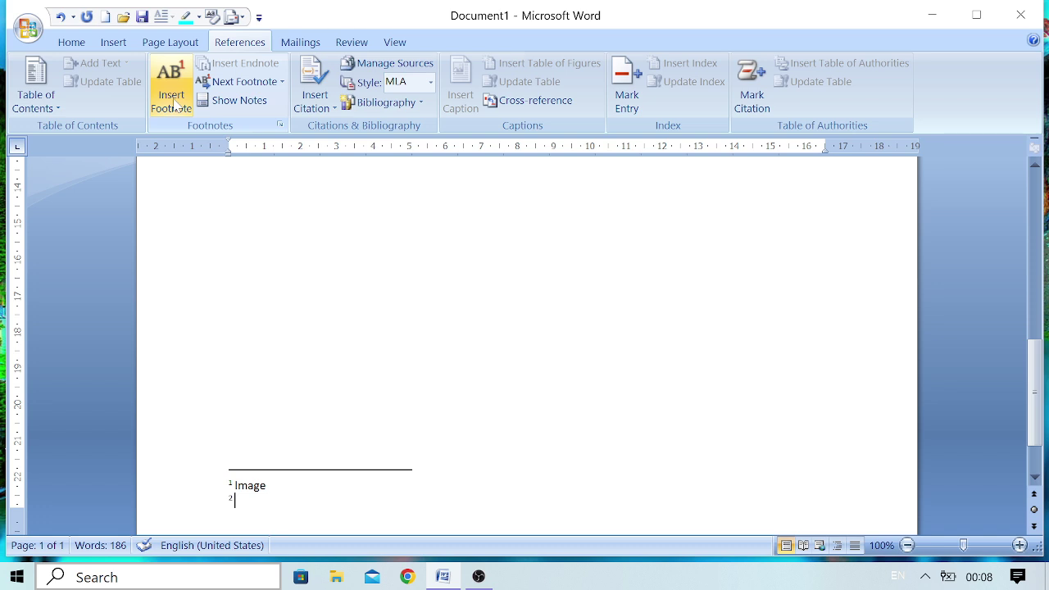
type("Select")
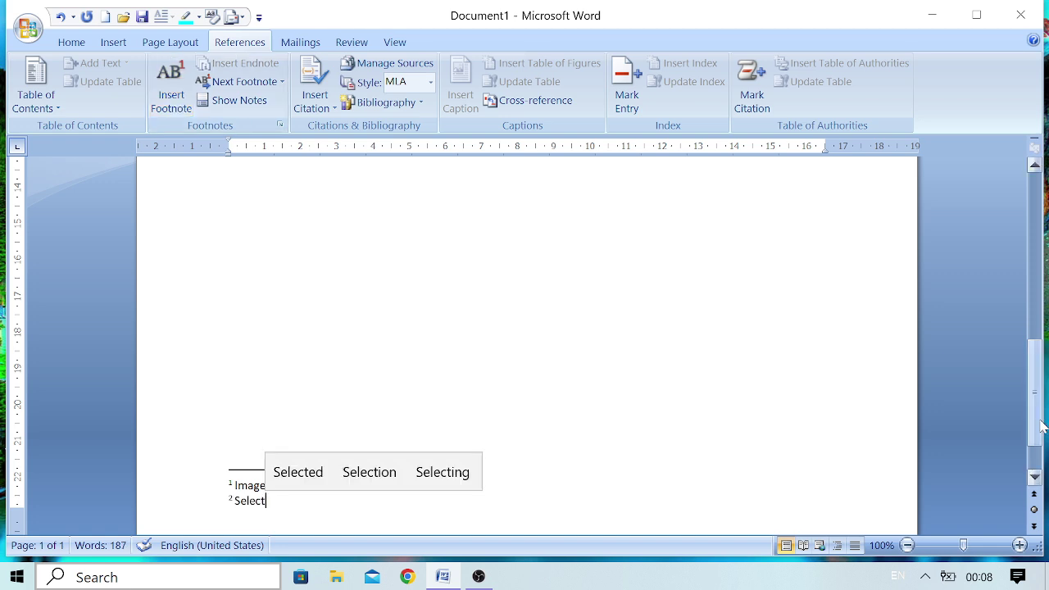
Step: Insert an endnote reading "Relation" on the first "coordinate" in the first paragraph and check its reference mark
left_click_drag(1040, 421, 1040, 252)
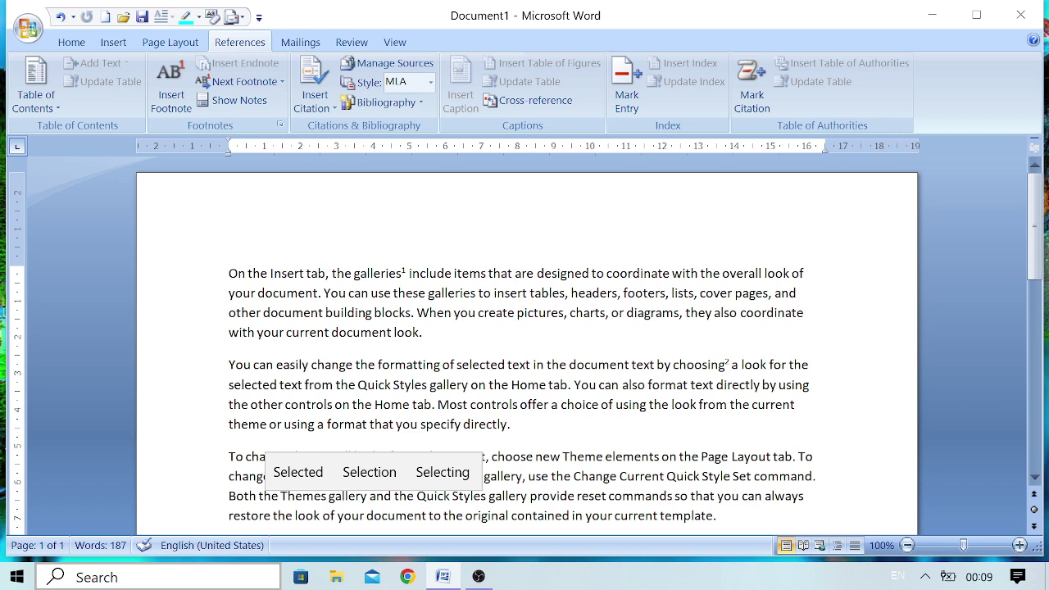
double_click(637, 273)
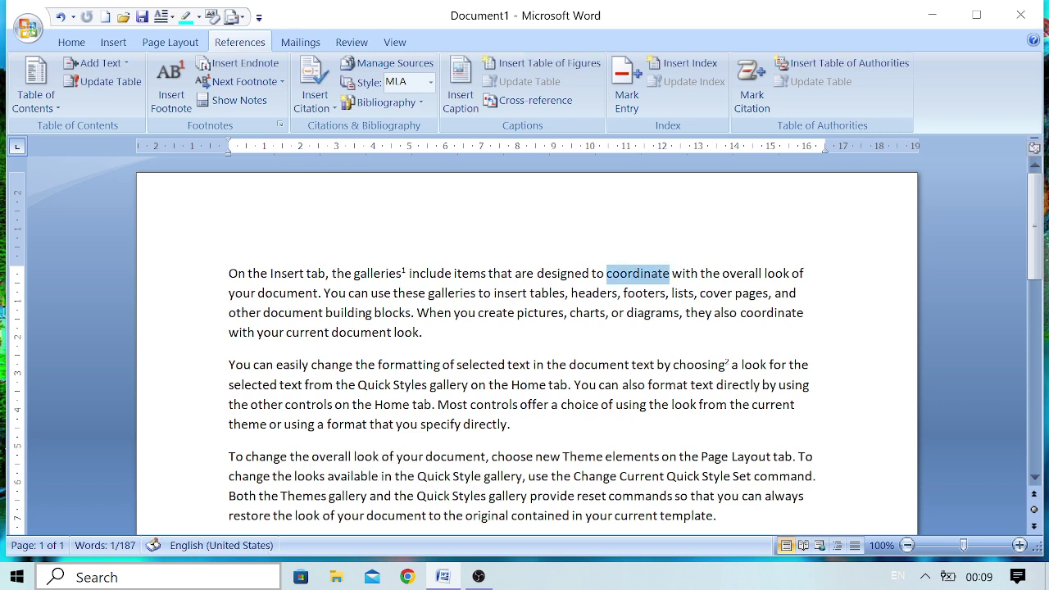
left_click(240, 63)
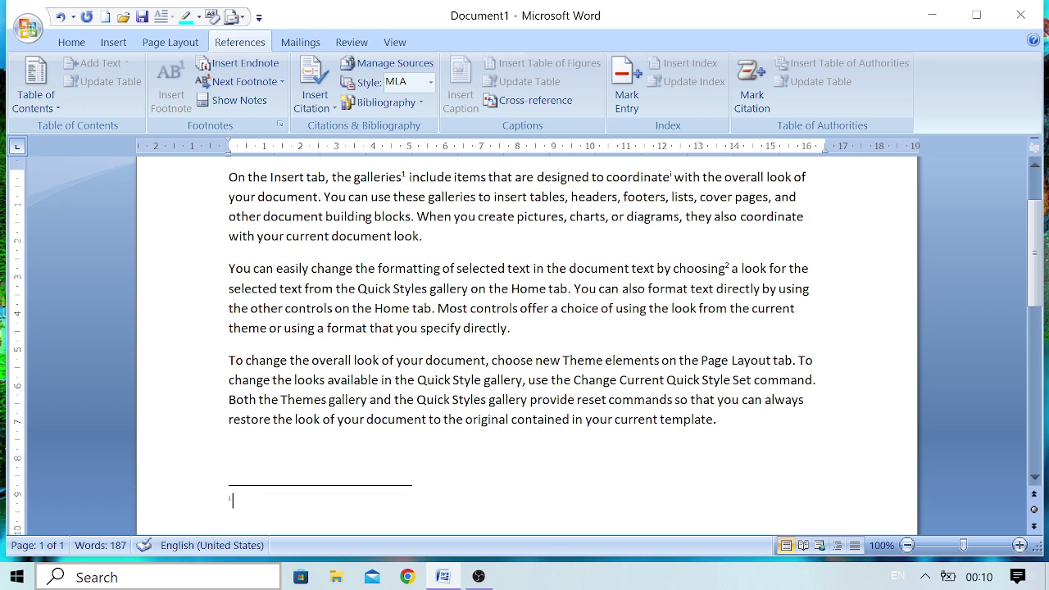
type("Relation")
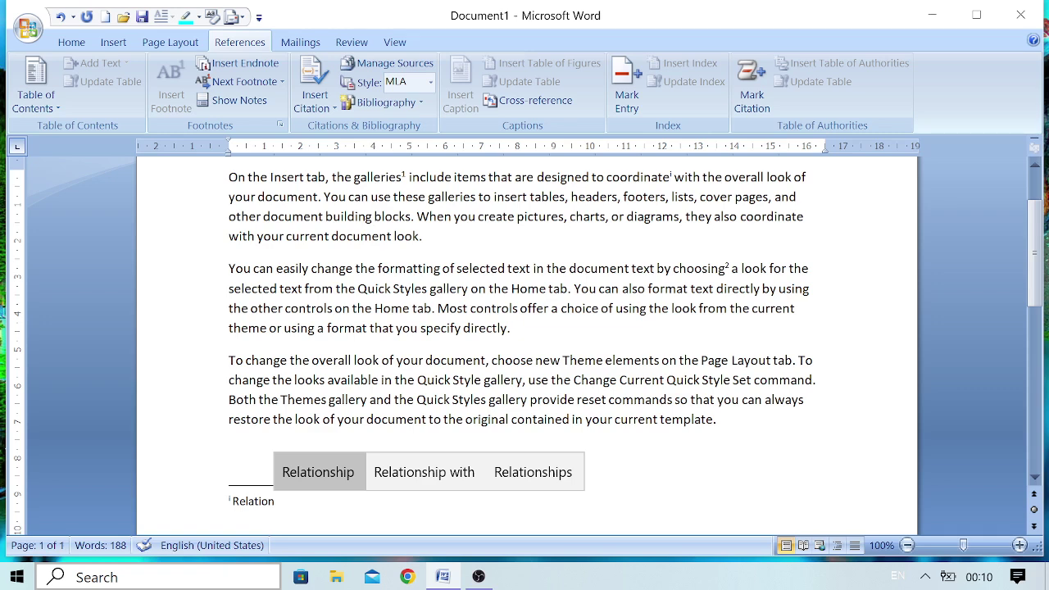
scroll(524, 344, "up", 2)
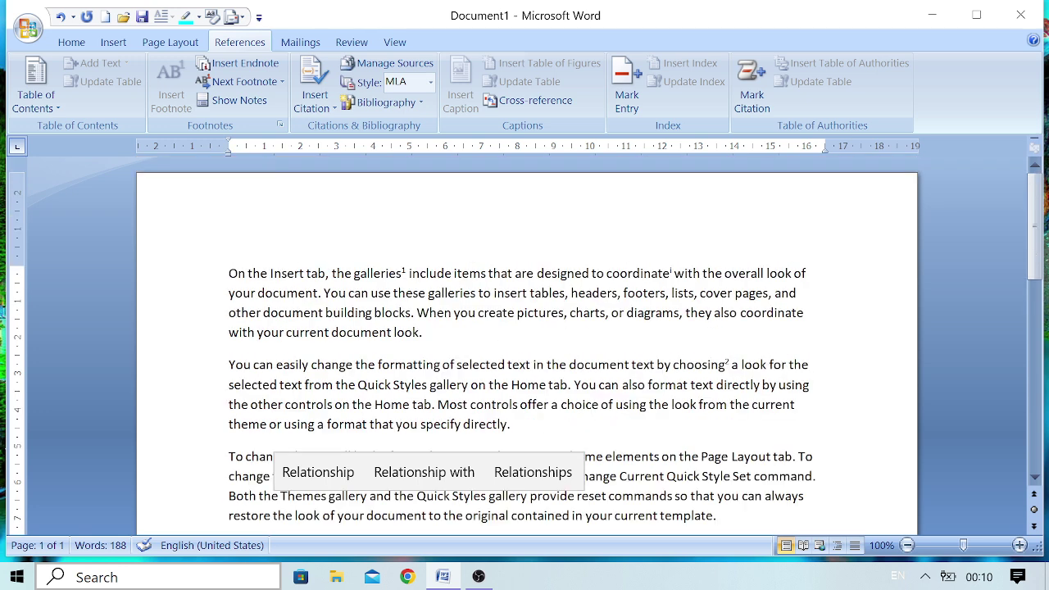
mouse_move(674, 268)
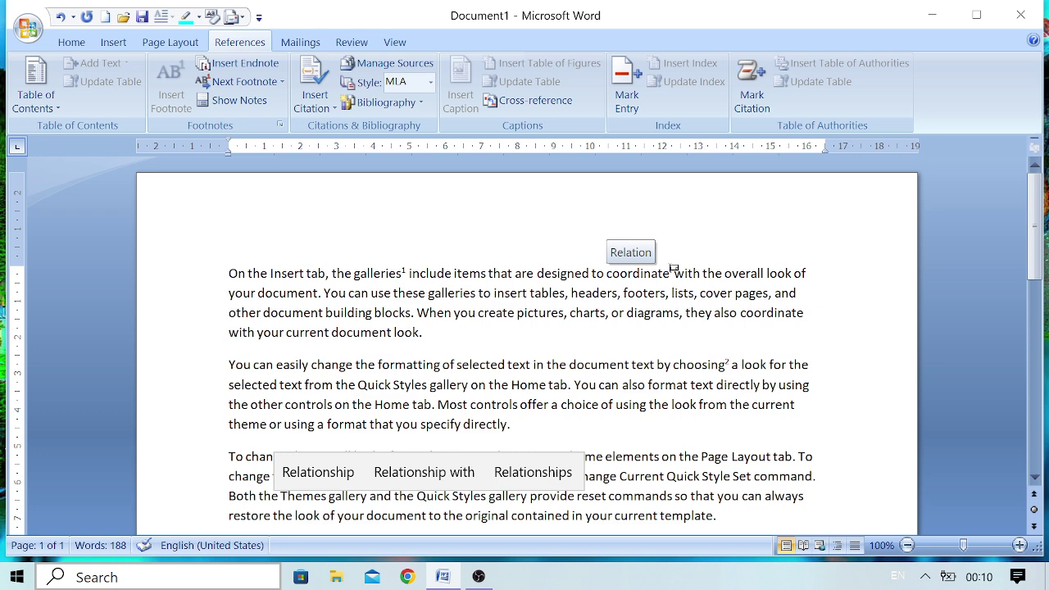
left_click_drag(1035, 219, 1044, 302)
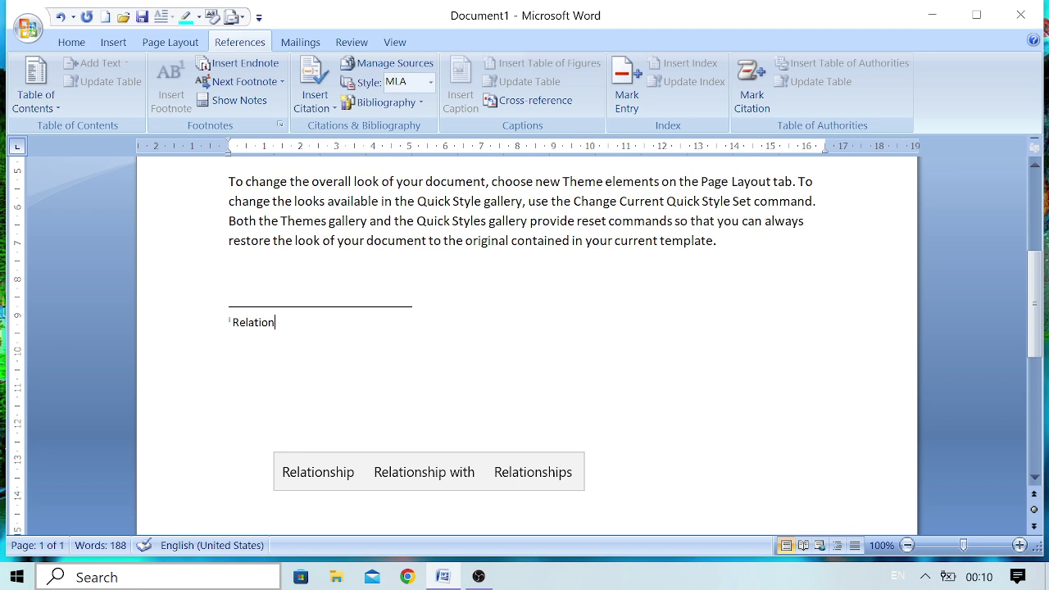
left_click_drag(1036, 291, 1040, 382)
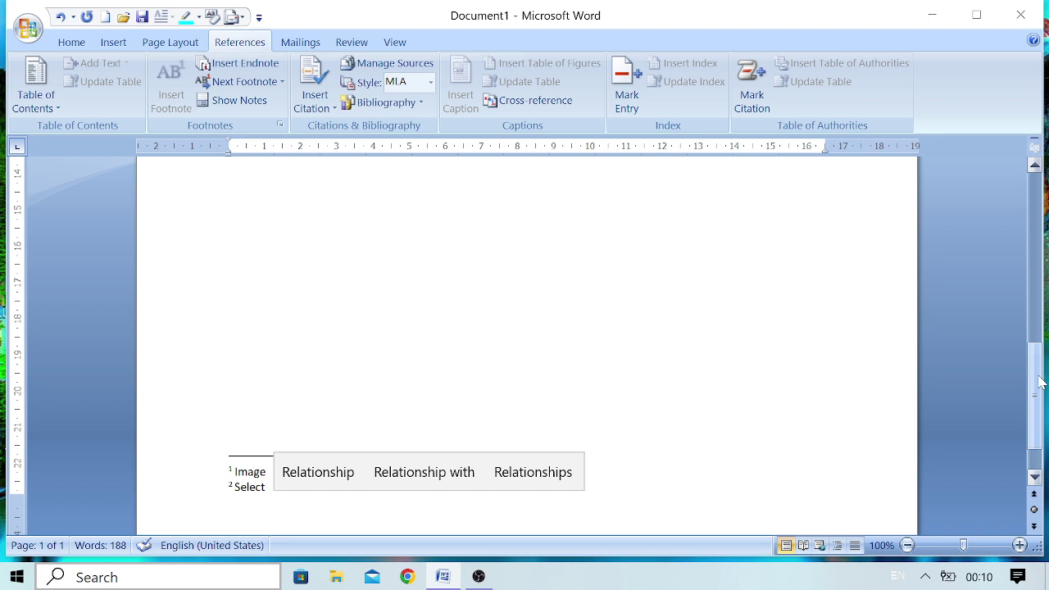
Step: Insert an endnote reading "Eligment" on the word "elements" in the third paragraph and check its reference mark
left_click_drag(1038, 382, 1036, 202)
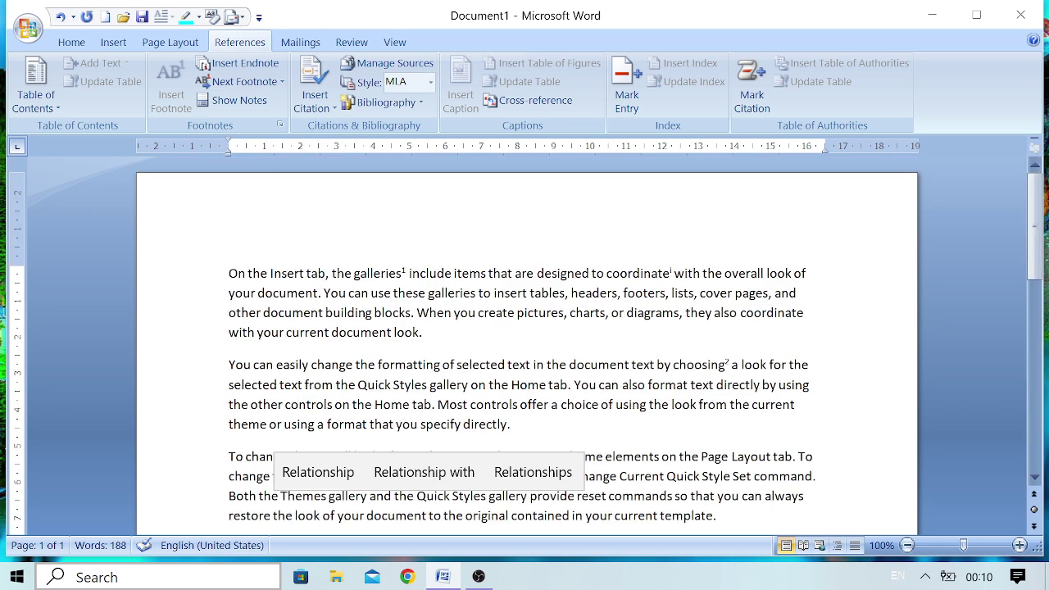
left_click_drag(658, 457, 634, 457)
left_click(244, 64)
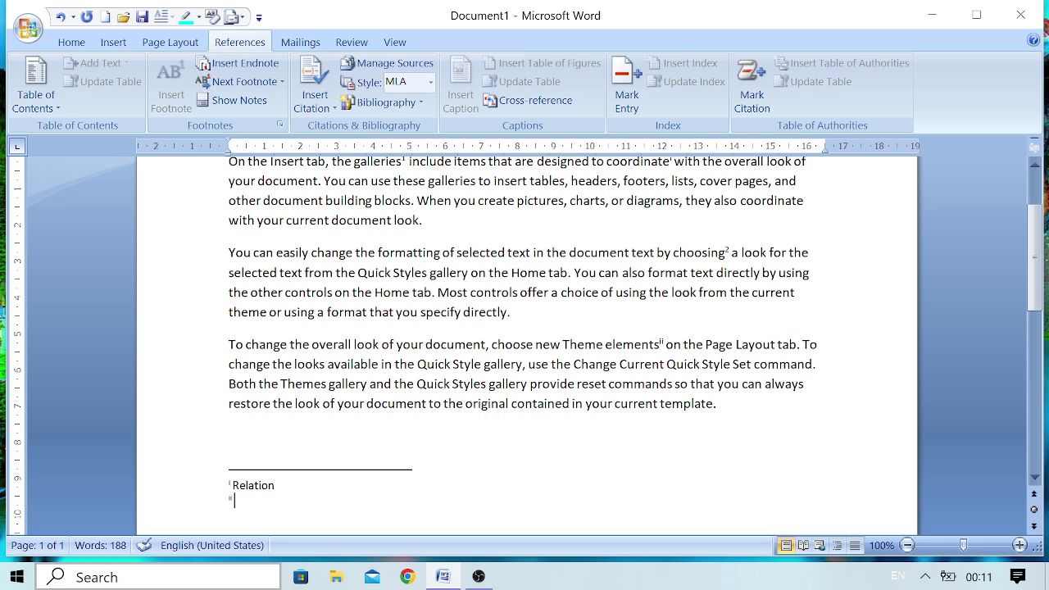
type("Eligment")
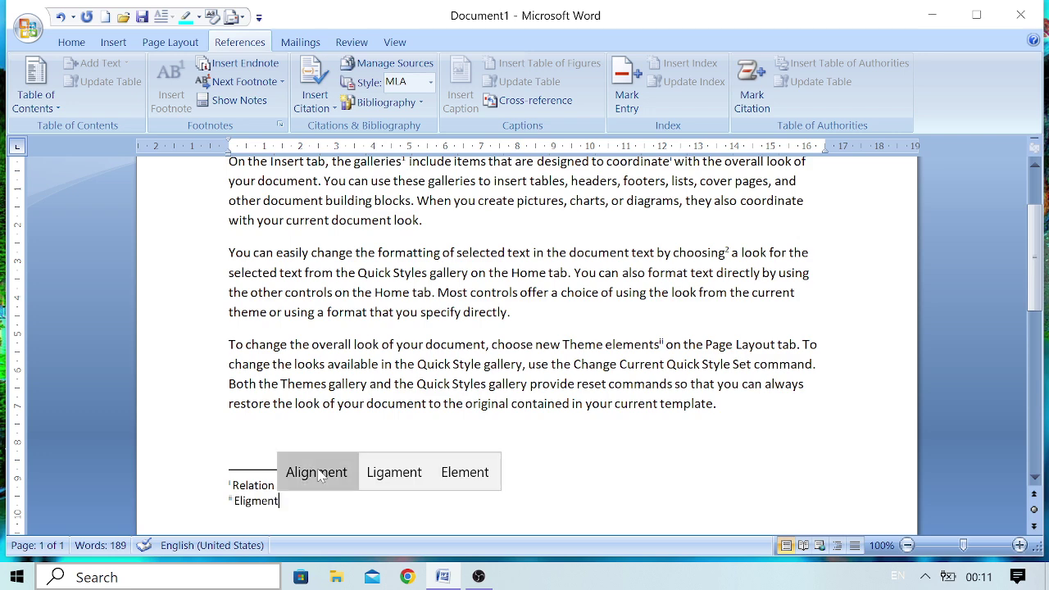
left_click(429, 435)
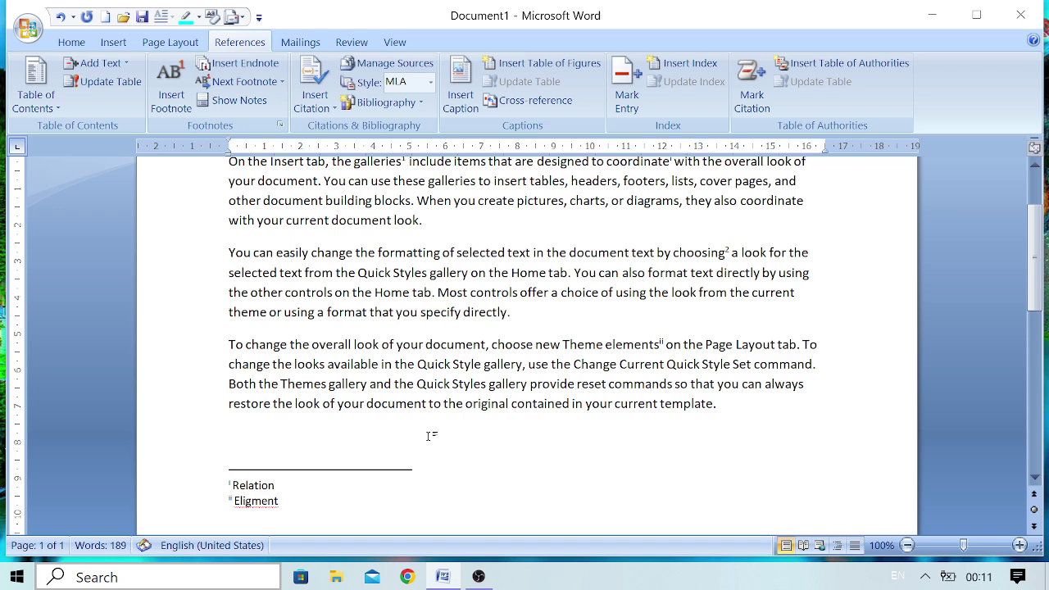
scroll(429, 436, "up", 2)
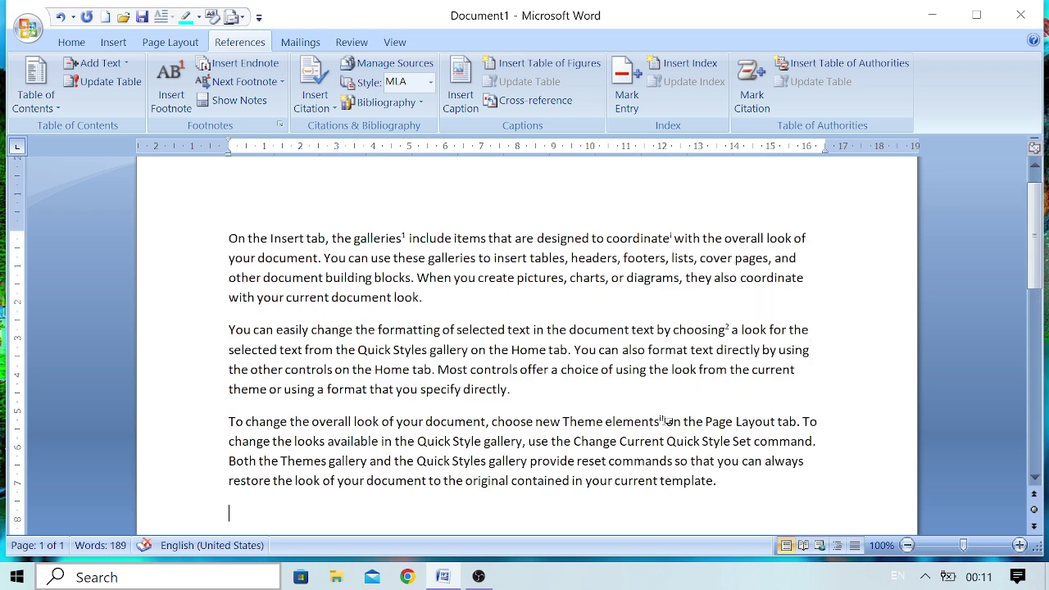
mouse_move(668, 420)
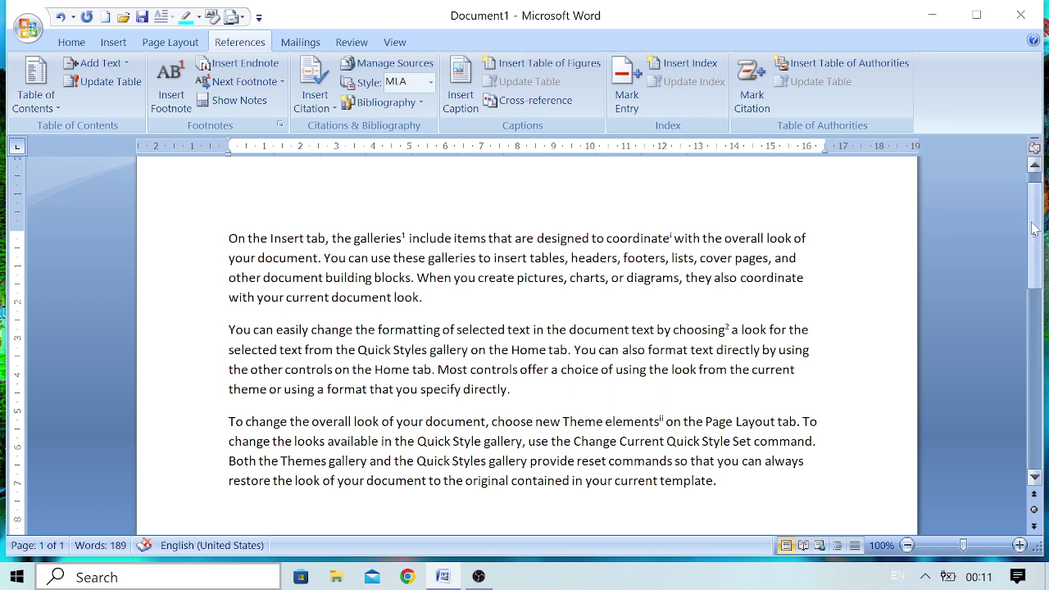
Step: Try moving to the next footnote, and go back through the previous footnotes to the reference after "galleries"
left_click_drag(1034, 229, 1046, 187)
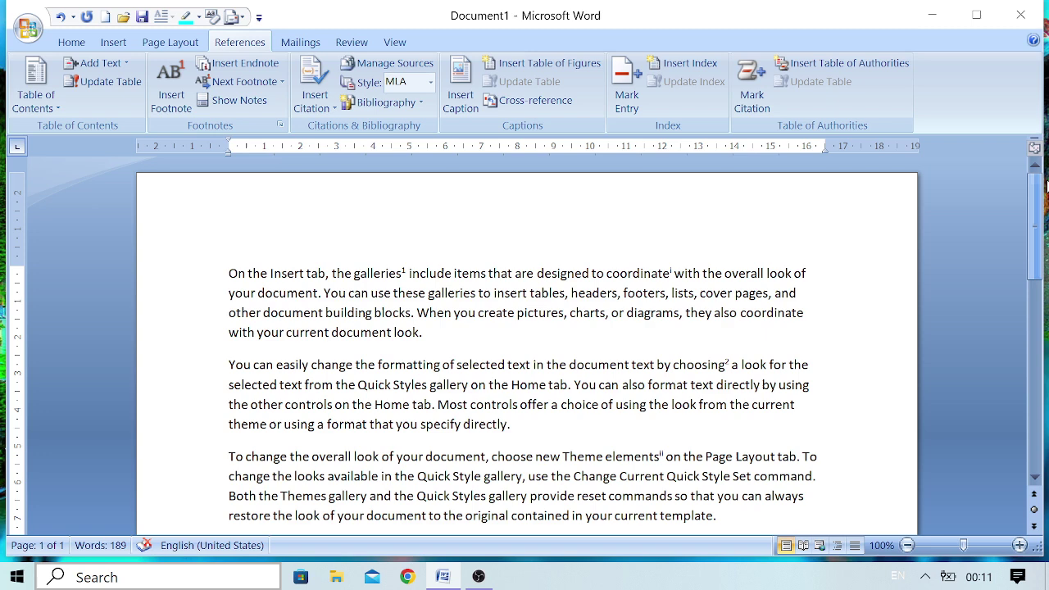
left_click(254, 73)
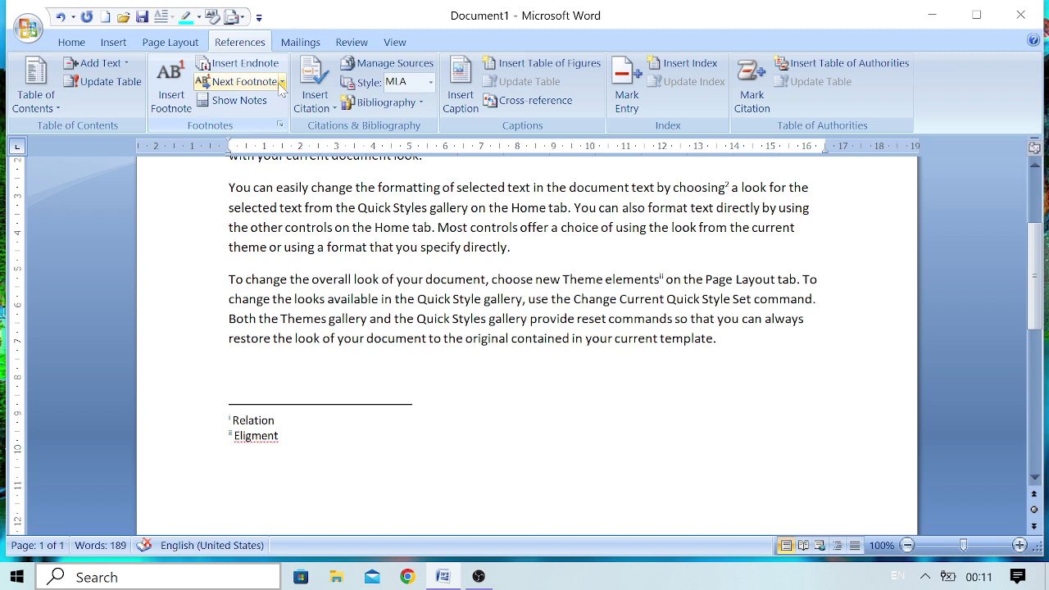
left_click(281, 82)
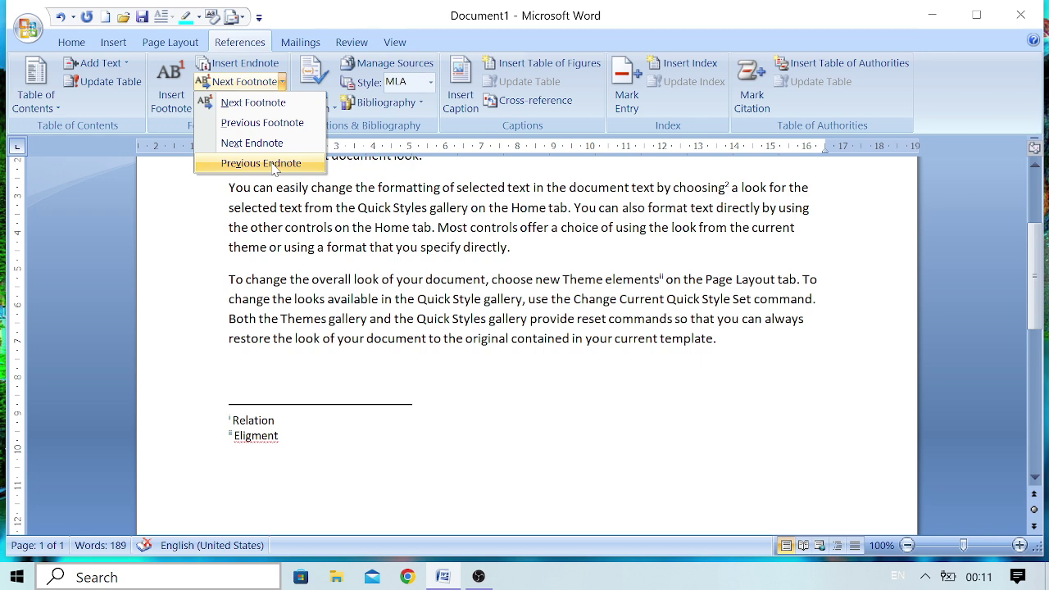
left_click(253, 102)
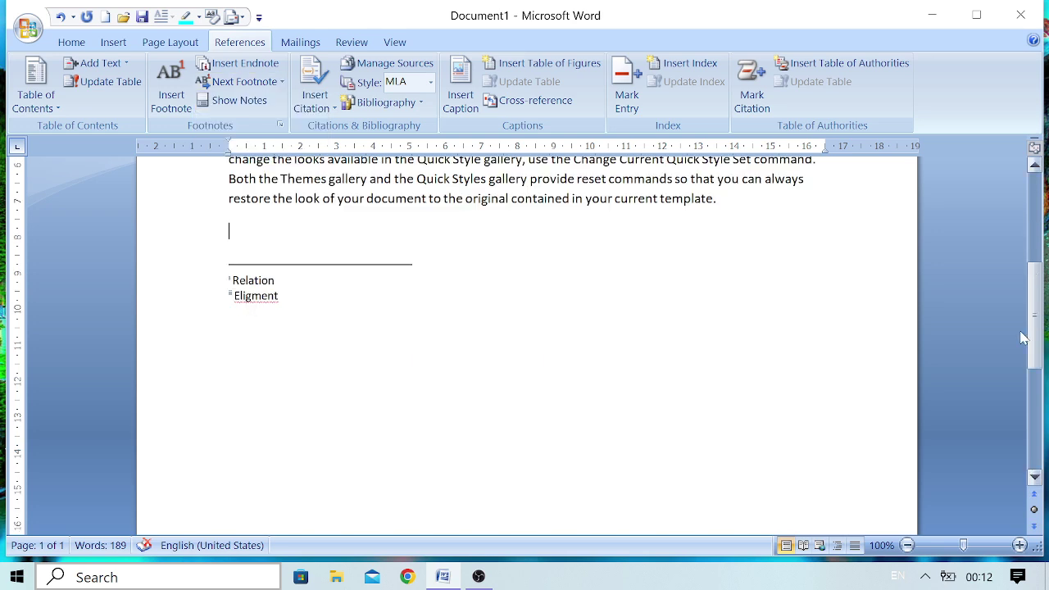
scroll(1023, 338, "up", 5)
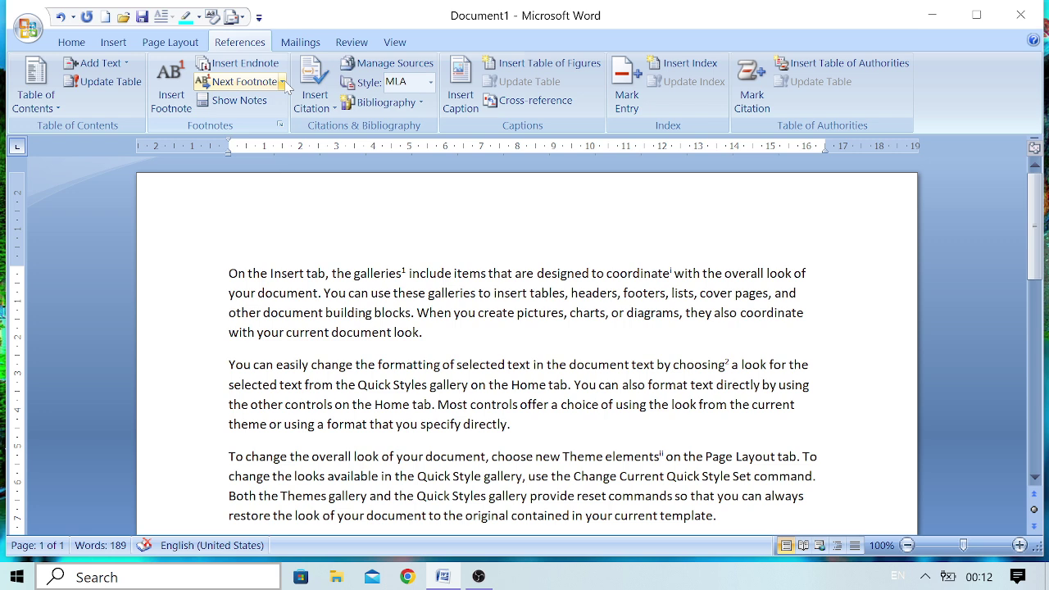
scroll(291, 148, "down", 2)
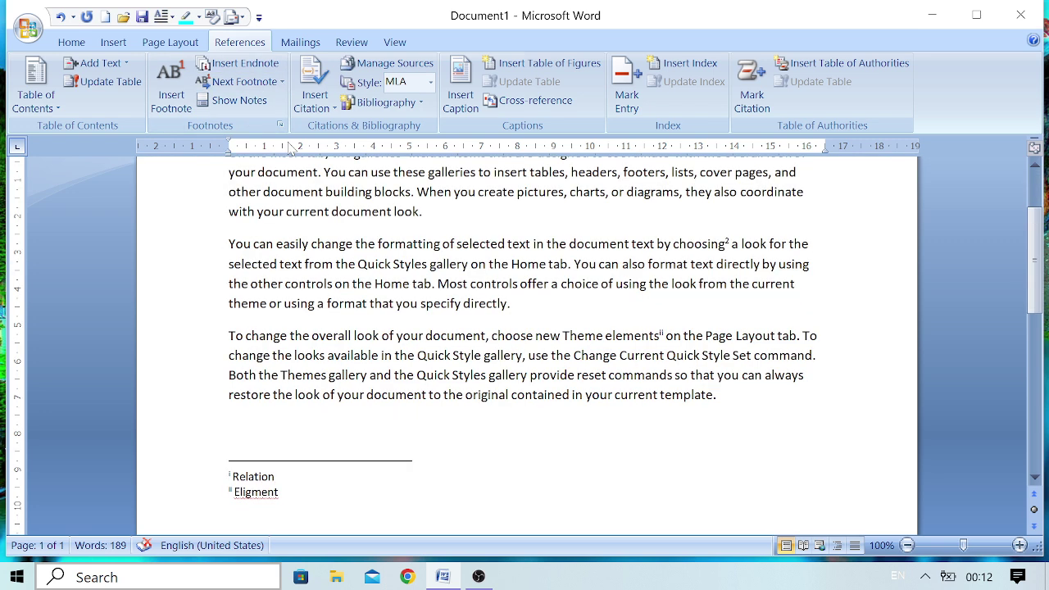
left_click(281, 82)
left_click(272, 131)
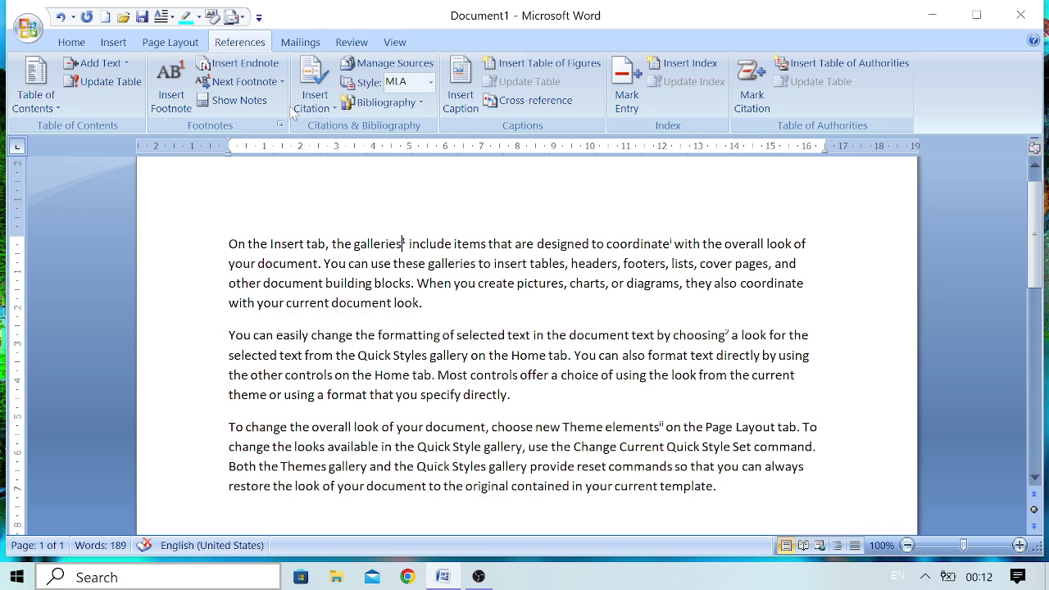
Step: Go to the next footnote reference, after "choosing", and return to the previous footnote reference, after "galleries"
left_click(281, 82)
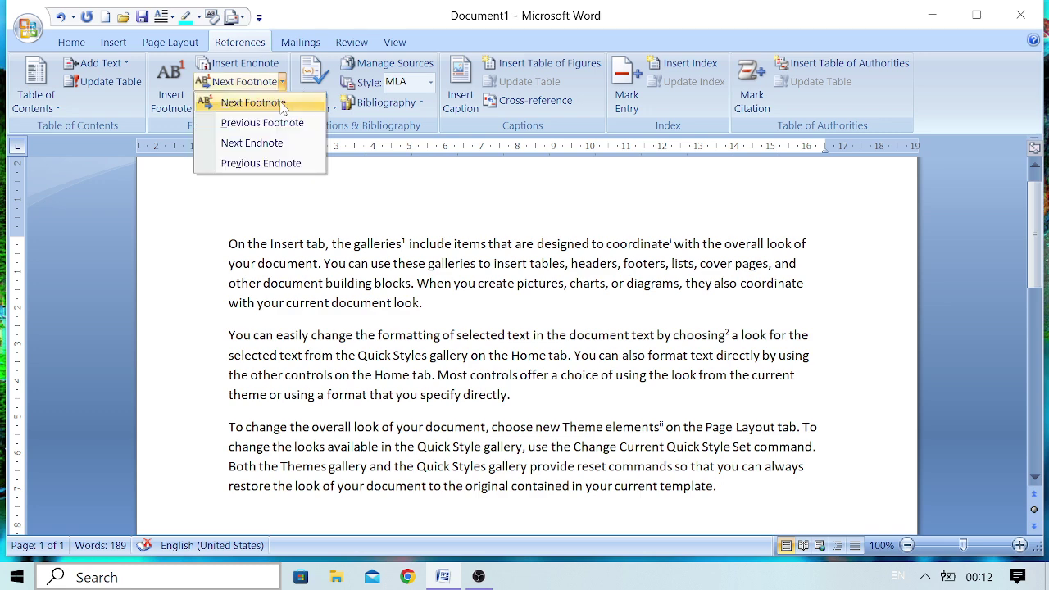
left_click(253, 102)
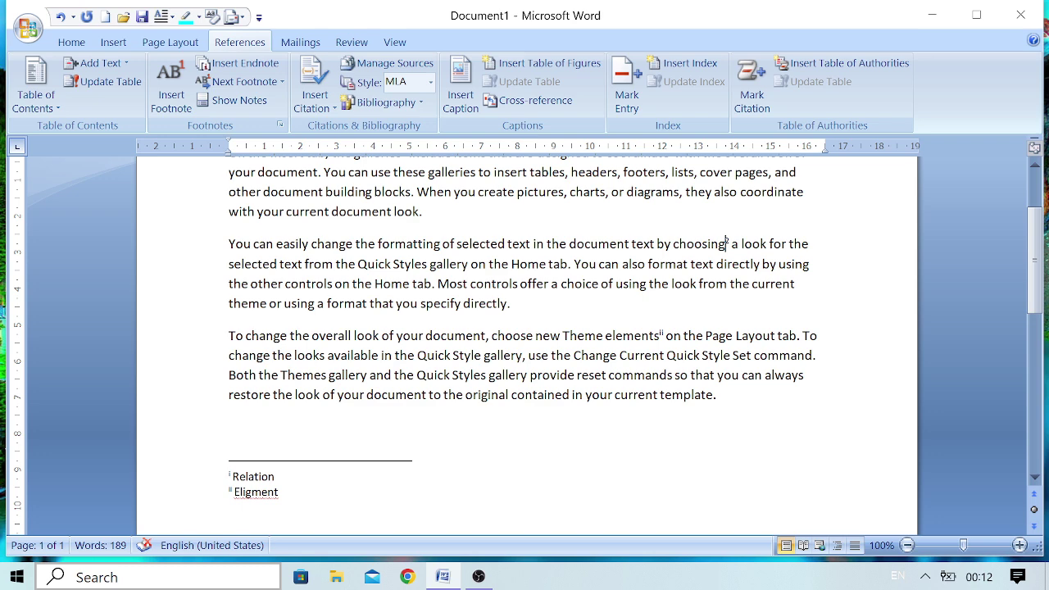
left_click(281, 82)
left_click(261, 123)
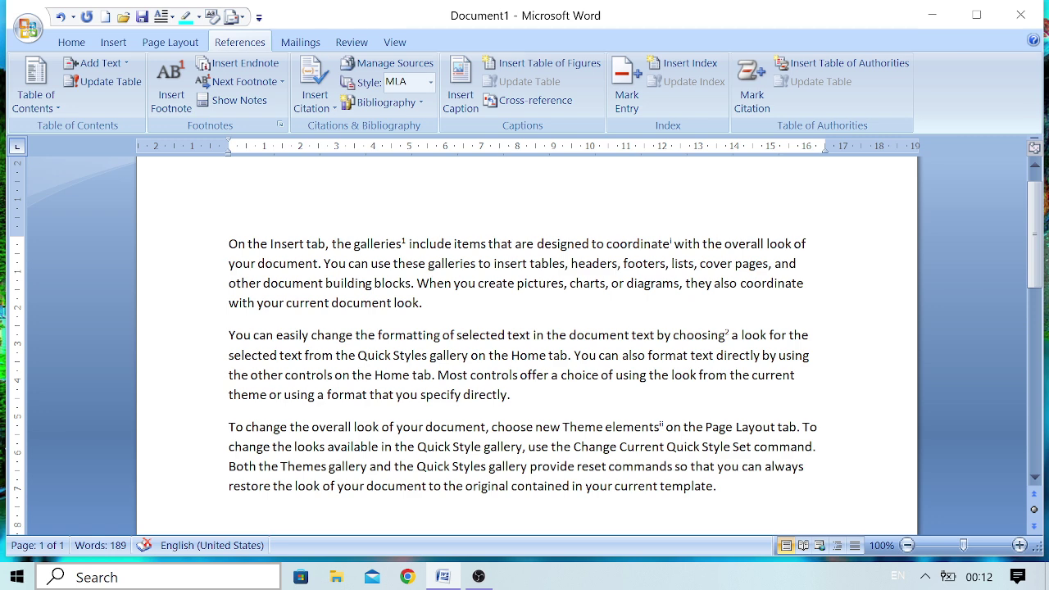
Step: Move through the endnote references in the text, ending at the one after "elements" in the third paragraph
left_click(282, 81)
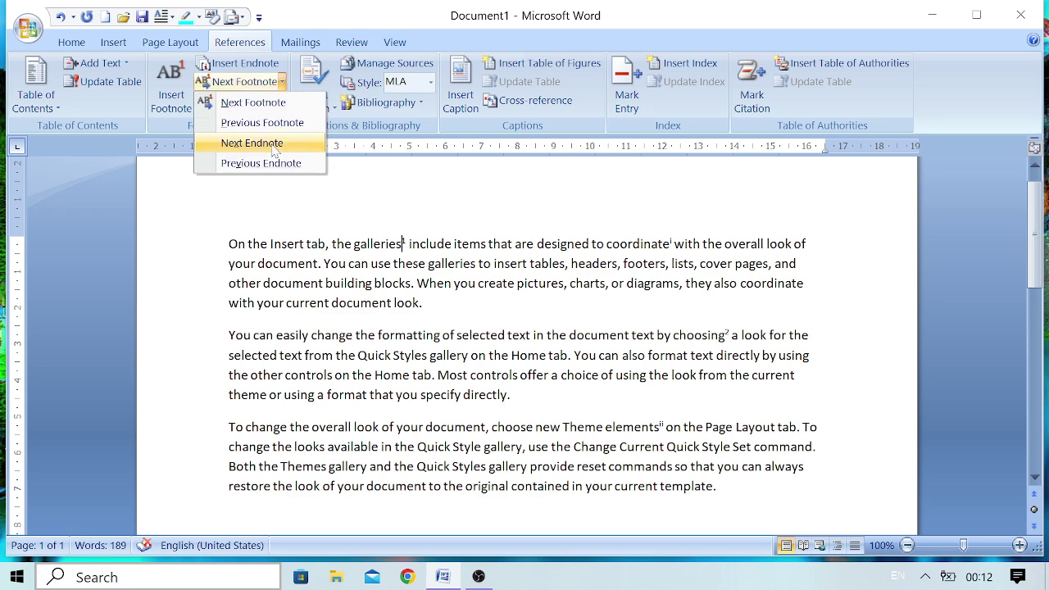
left_click(252, 143)
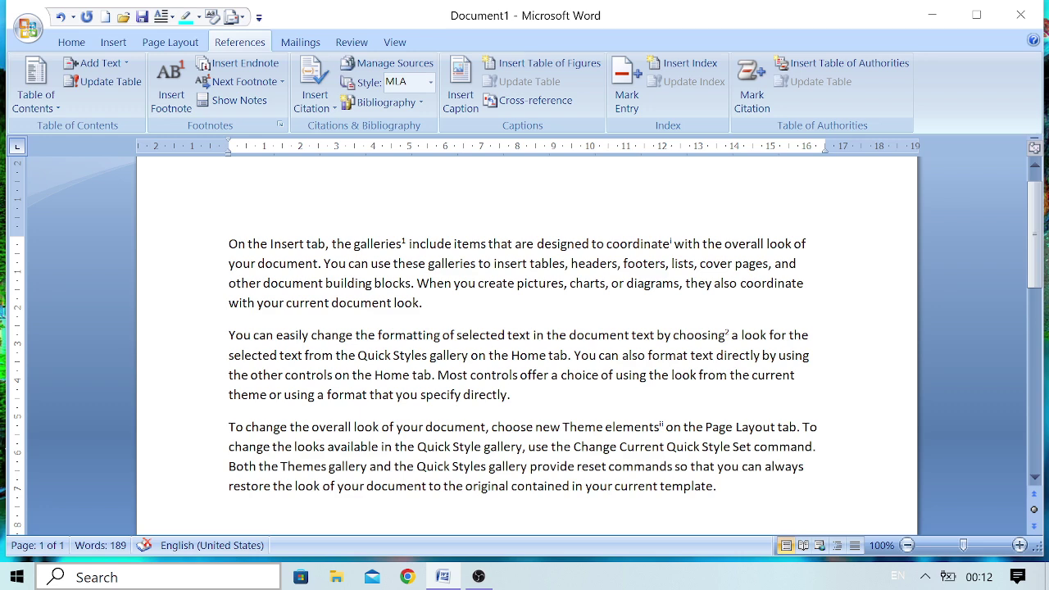
scroll(527, 345, "down", 4)
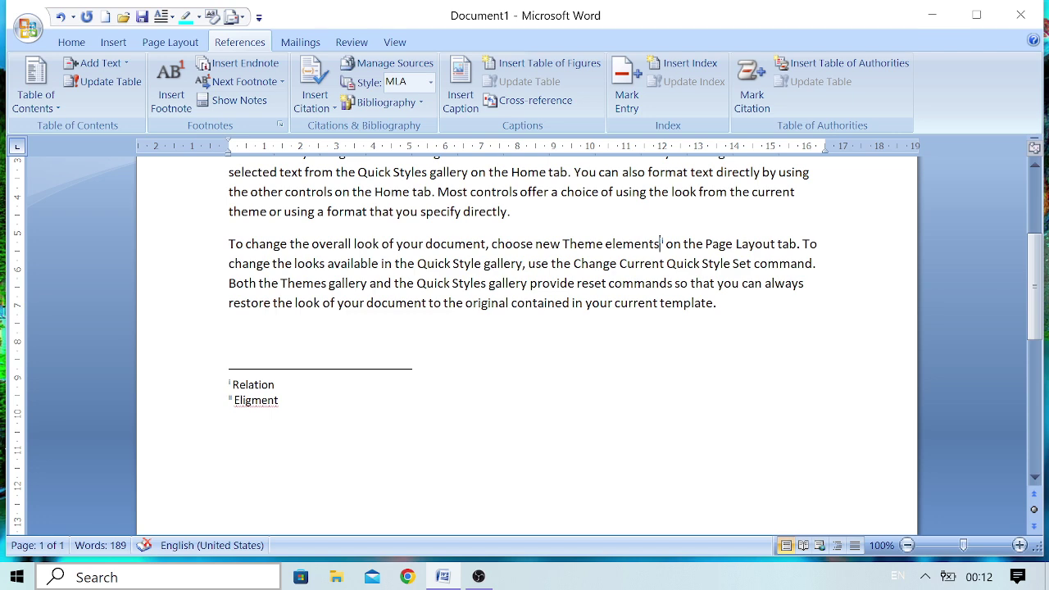
scroll(527, 345, "up", 4)
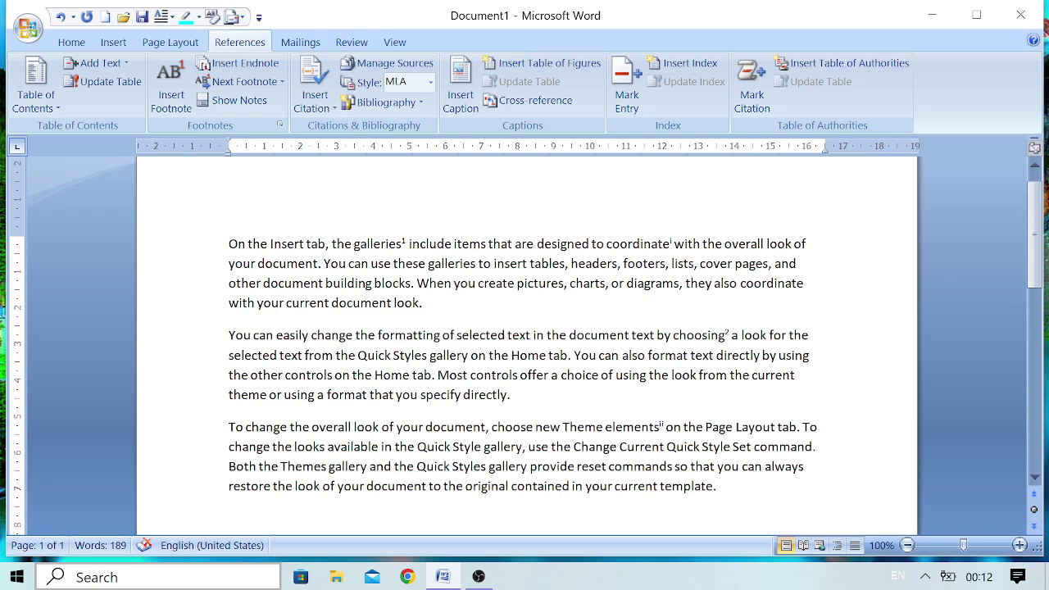
left_click(281, 82)
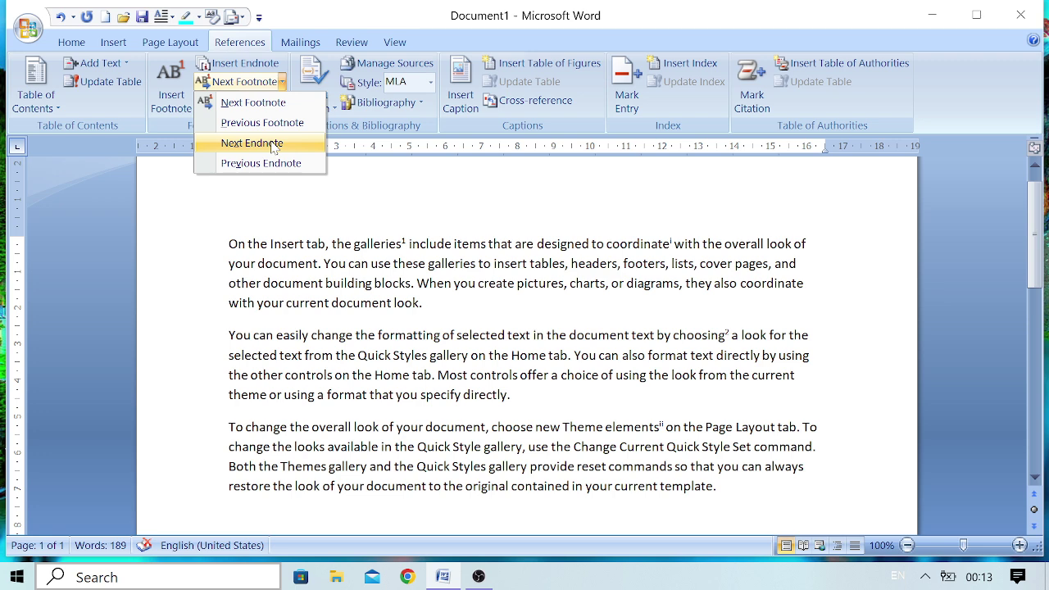
left_click(273, 145)
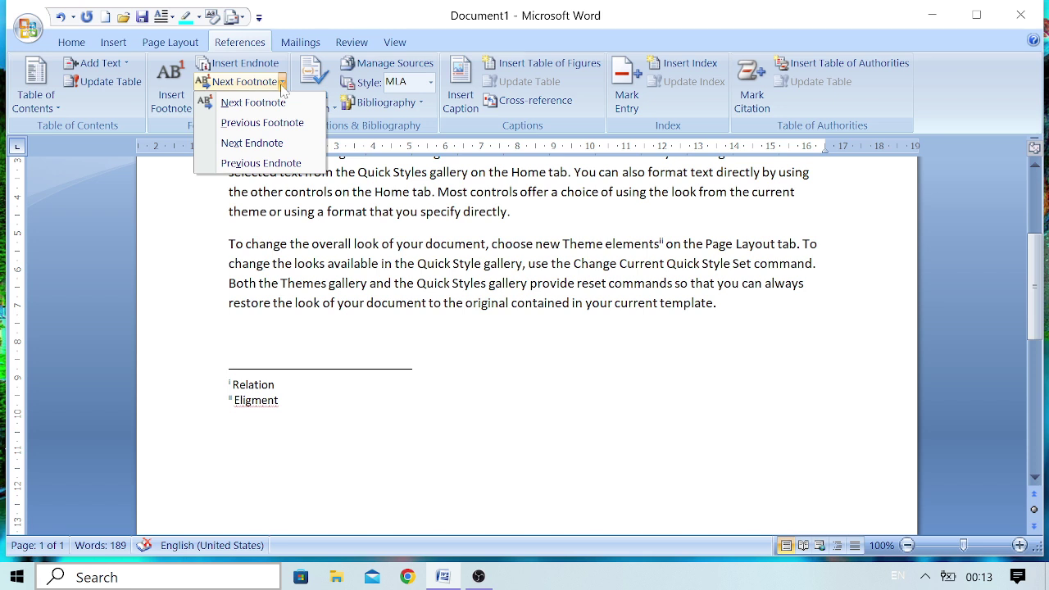
left_click(281, 192)
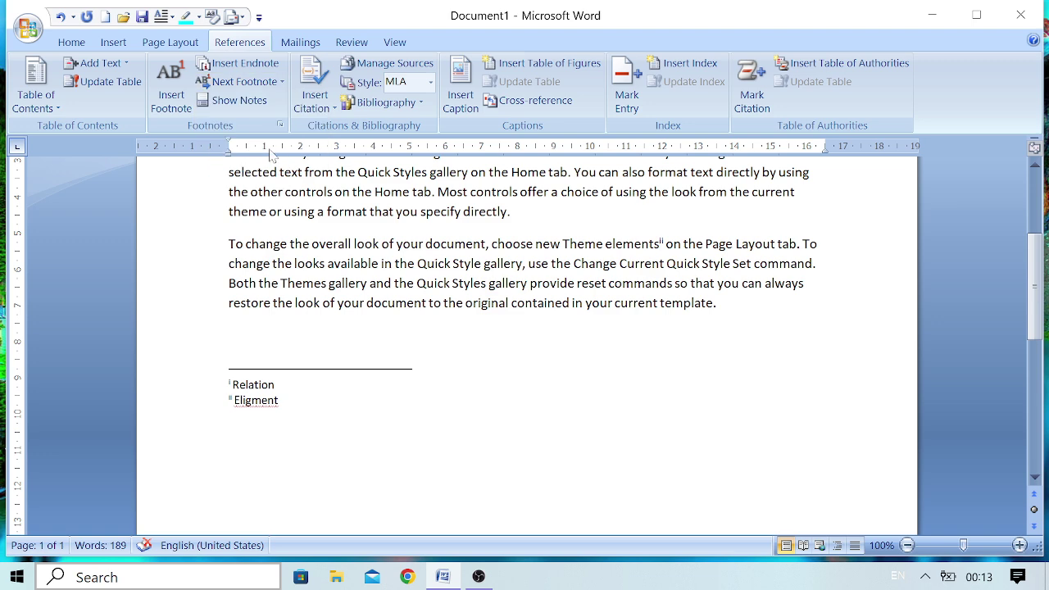
Step: Show the document's notes, choosing to view the footnote area
left_click(241, 103)
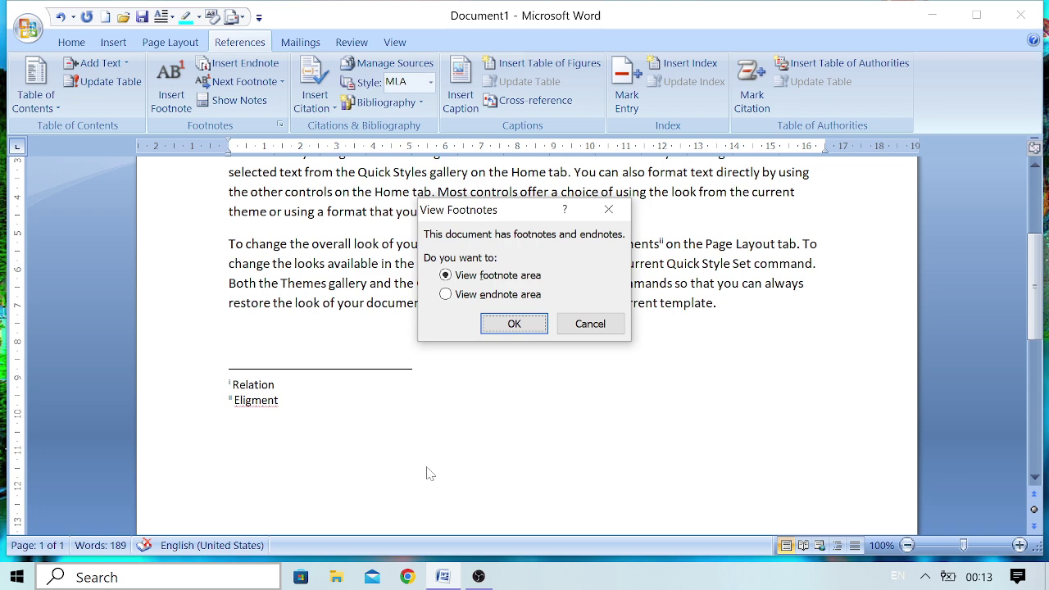
left_click(445, 275)
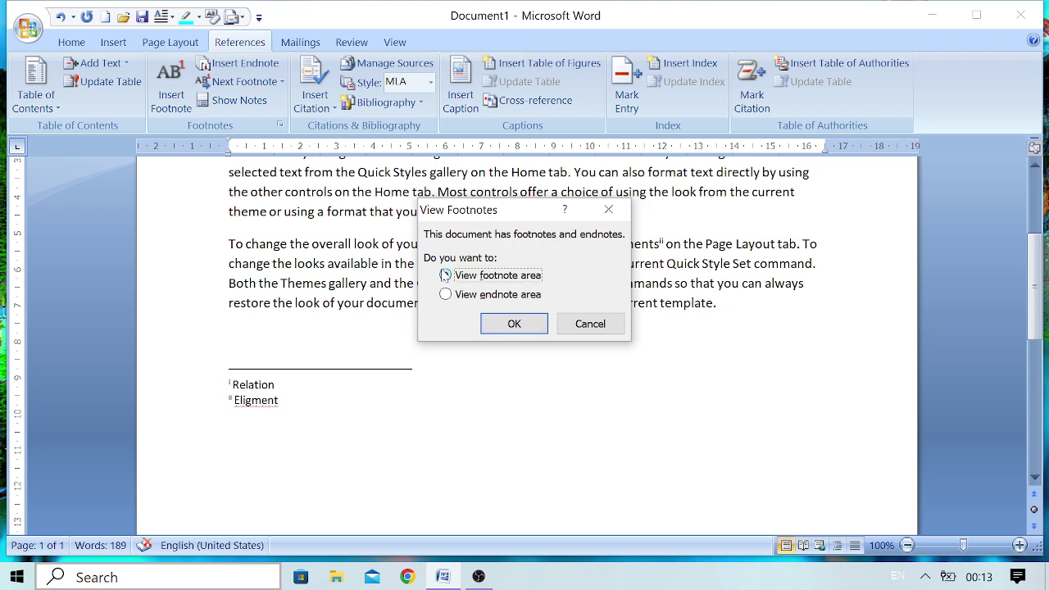
left_click(508, 324)
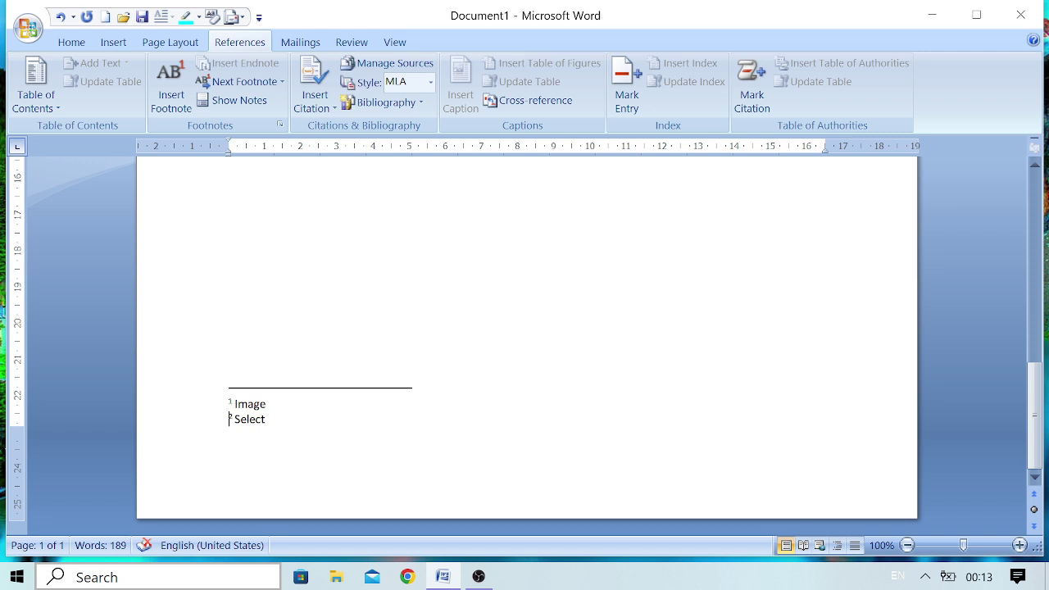
Step: Show the document's notes again, choosing to view the endnote area instead
left_click(239, 104)
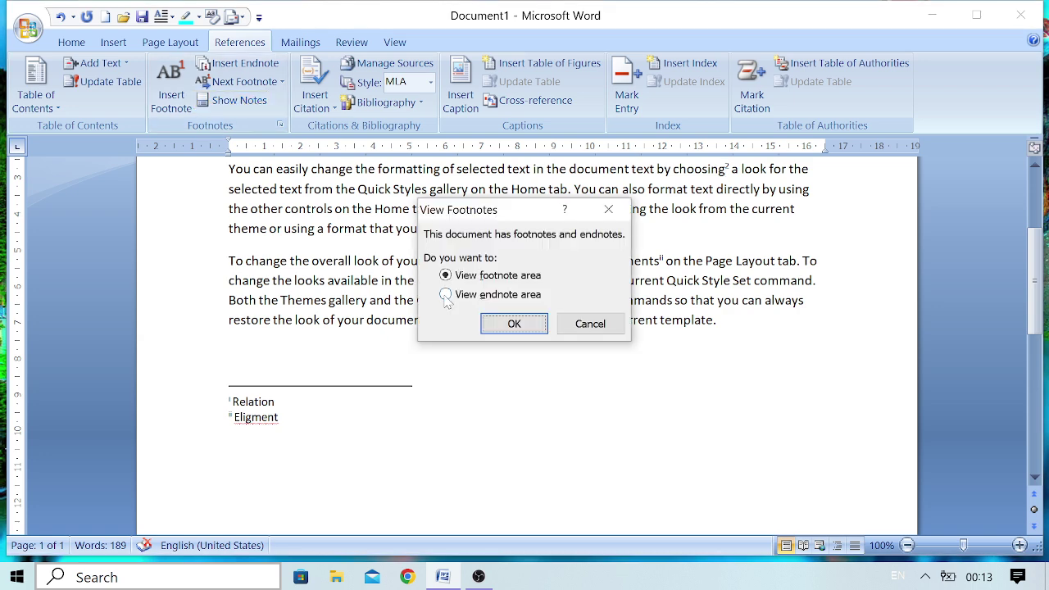
left_click(447, 297)
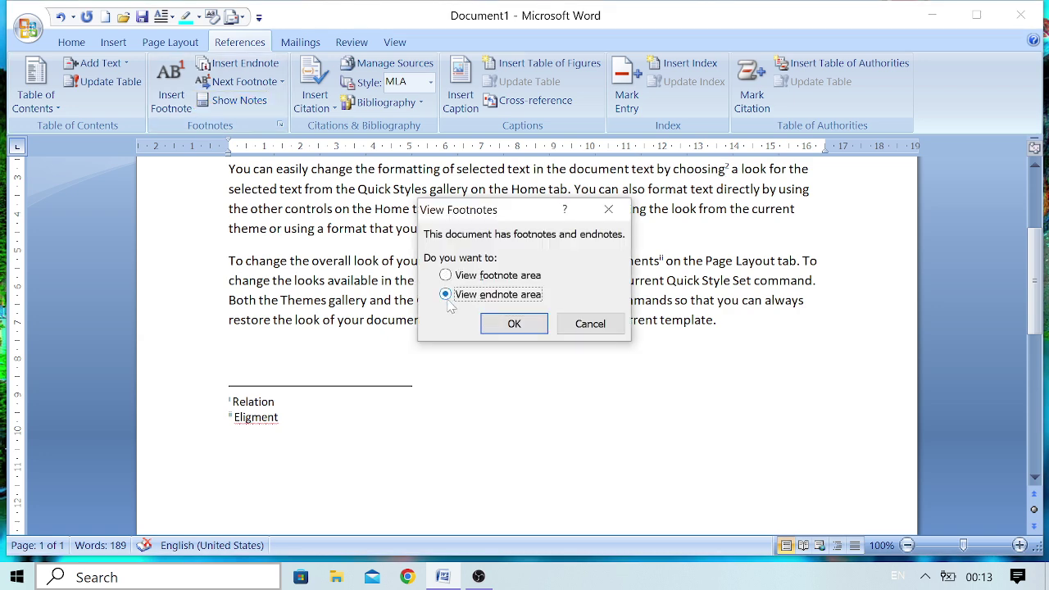
left_click(514, 324)
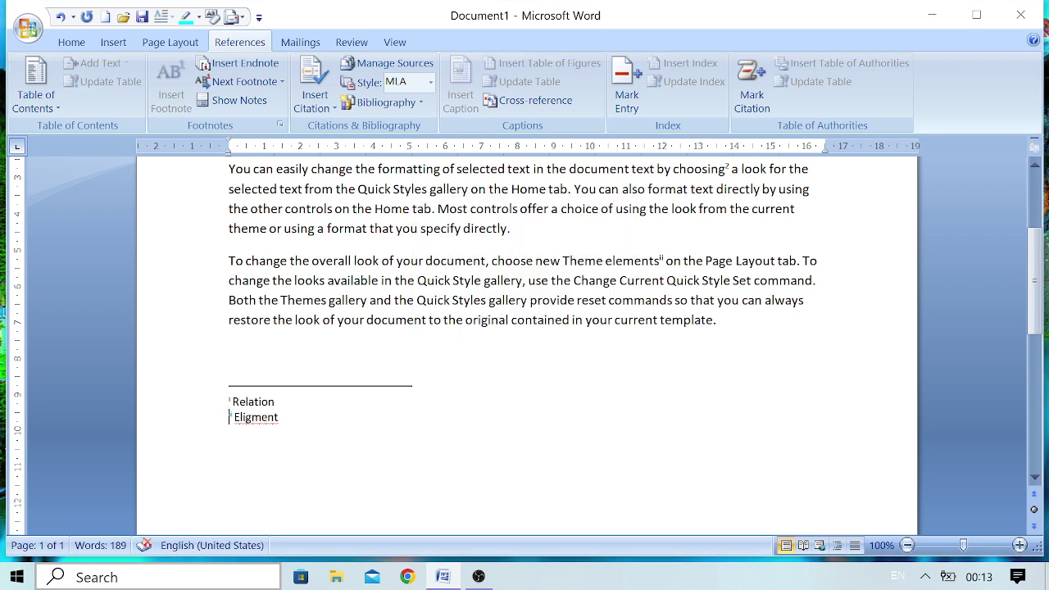